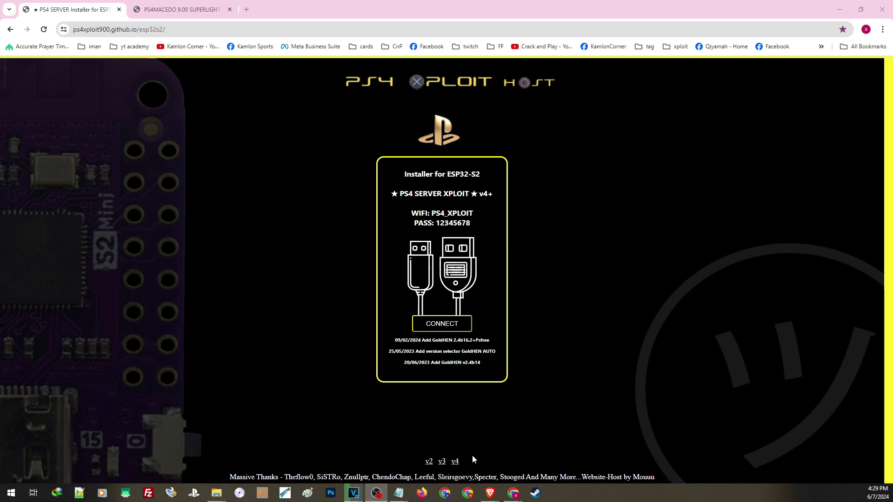
# Return to the v4+ installer page and connect it to the ESP32-S2 (COM3) serial port
pyautogui.click(455, 463)
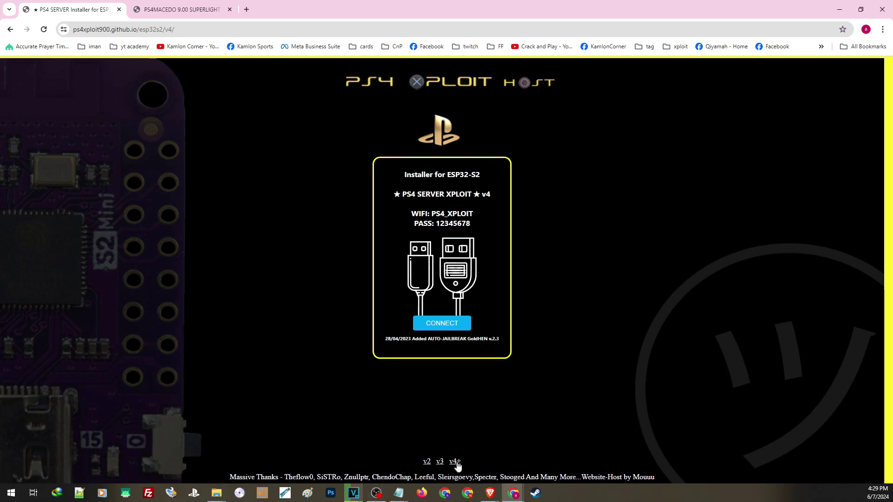
pyautogui.click(455, 463)
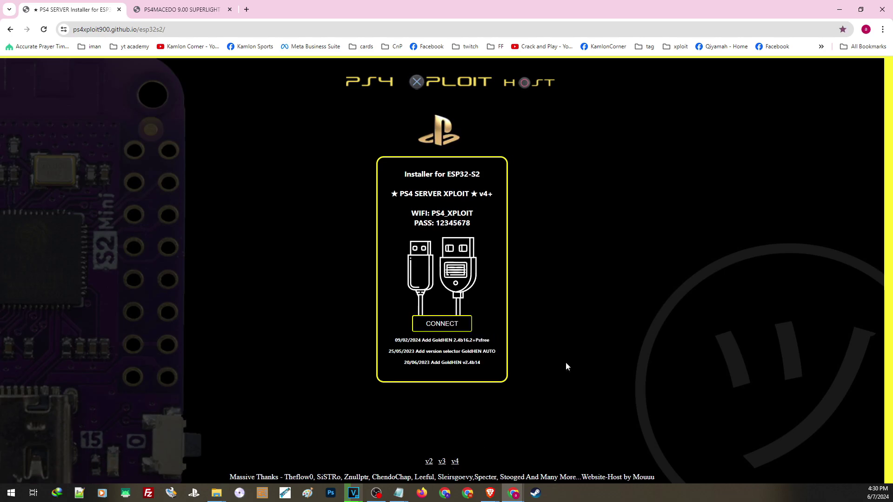
pyautogui.click(442, 324)
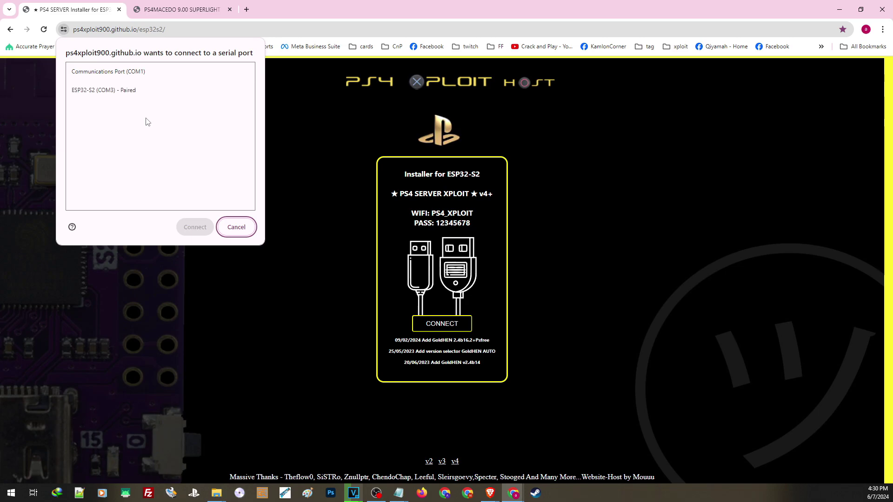
pyautogui.click(116, 90)
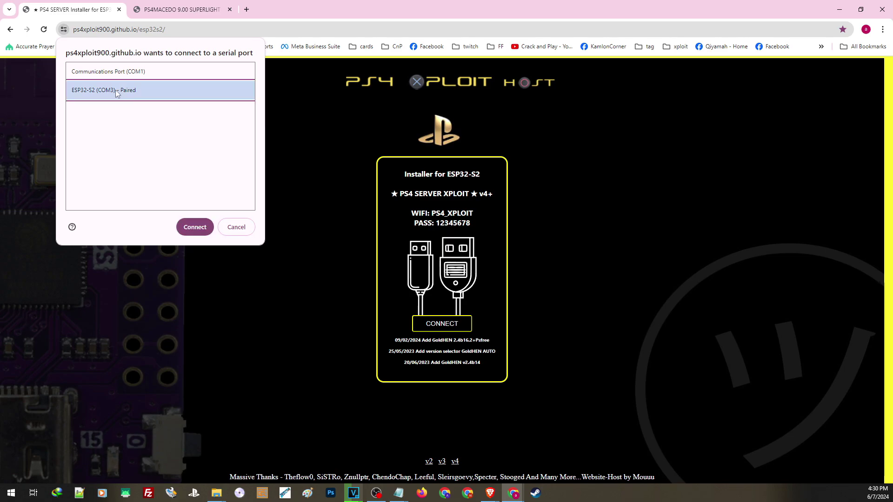
pyautogui.click(195, 227)
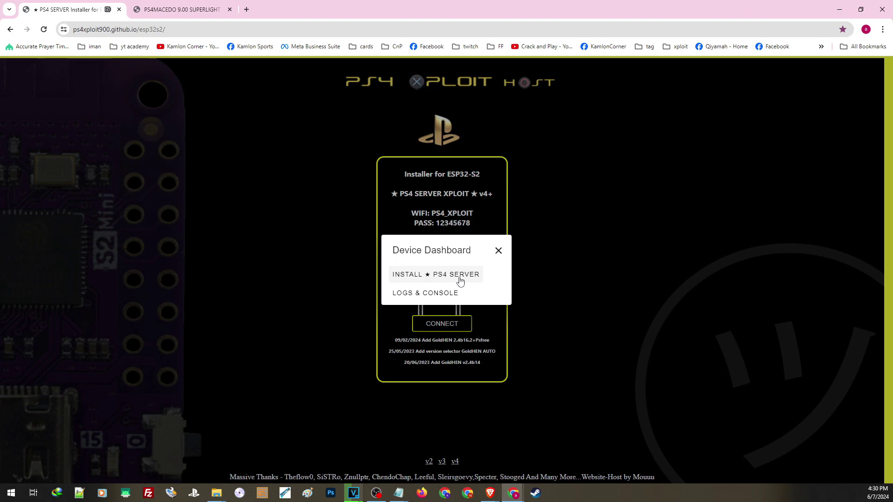
# Install the PS4 SERVER firmware onto the ESP32-S2, confirming the erase and flash
pyautogui.click(459, 280)
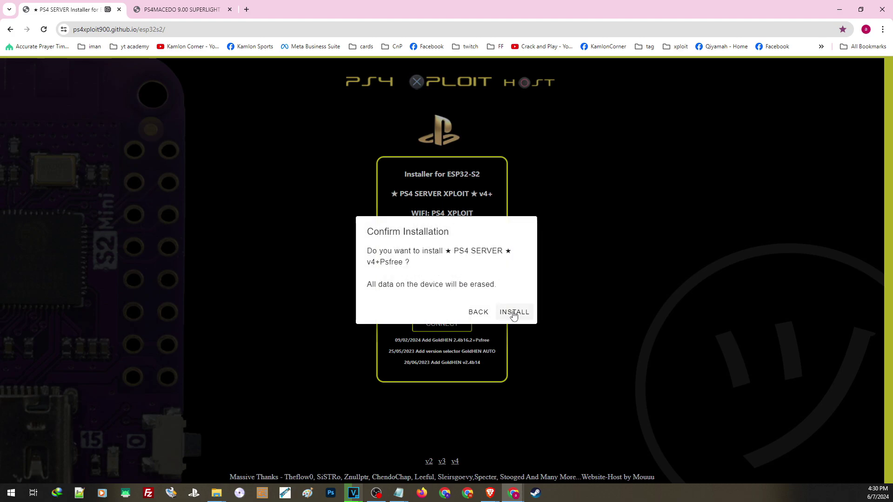
pyautogui.click(513, 313)
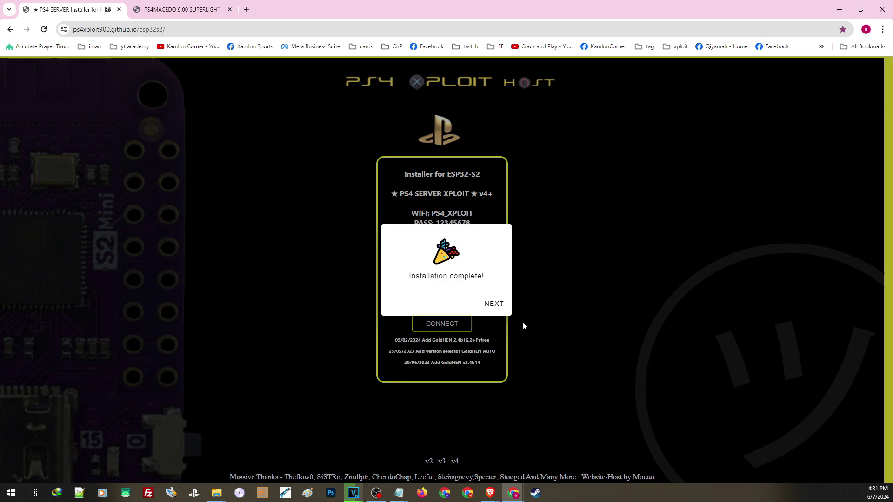
# Dismiss Installation complete and switch to the PS4MACEDO 9.00 SUPERLIGHT installer tab
pyautogui.click(494, 304)
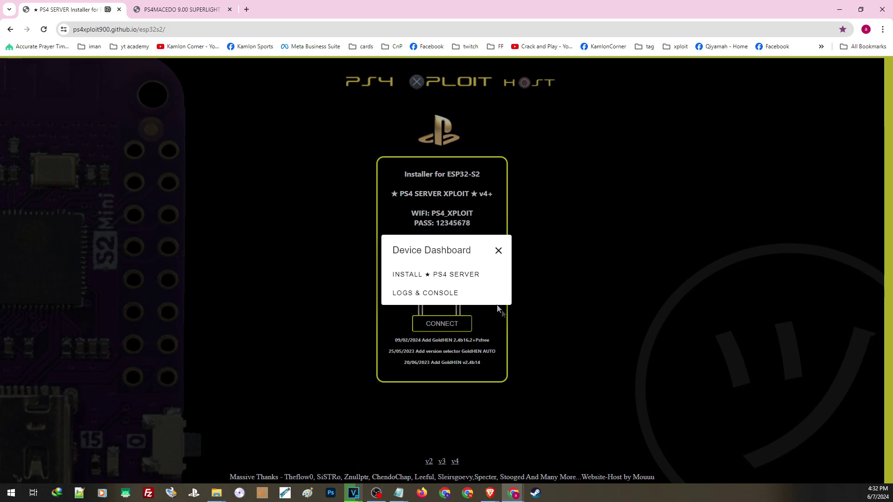
pyautogui.click(183, 11)
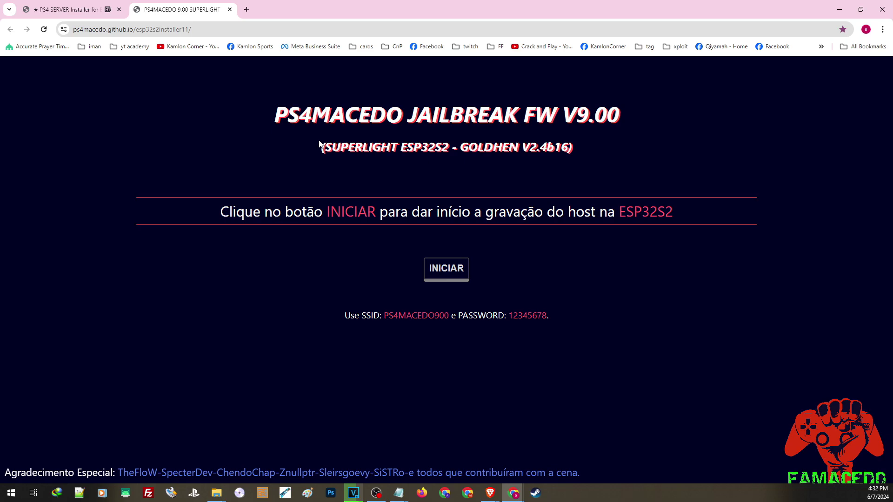
pyautogui.click(65, 9)
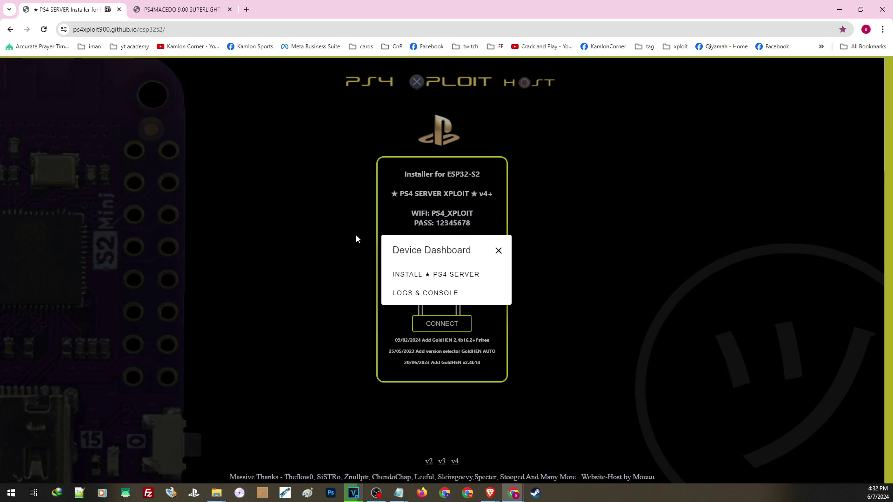
pyautogui.click(186, 16)
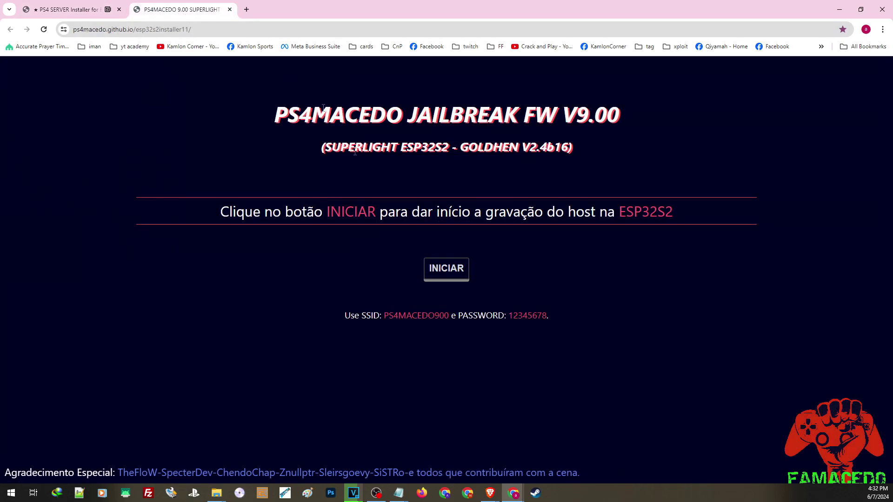
# Connect via INICIAR to ESP32-S2 (COM3), dismissing the serial-port error and retrying
pyautogui.click(442, 270)
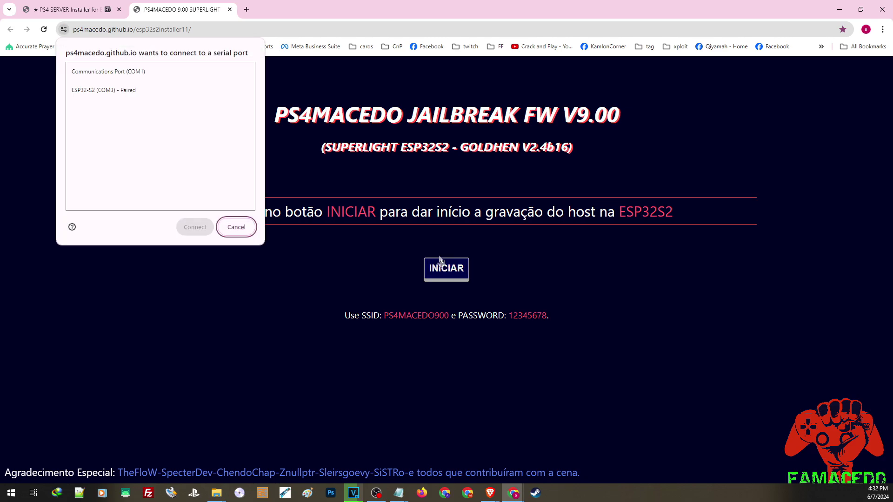
pyautogui.click(108, 92)
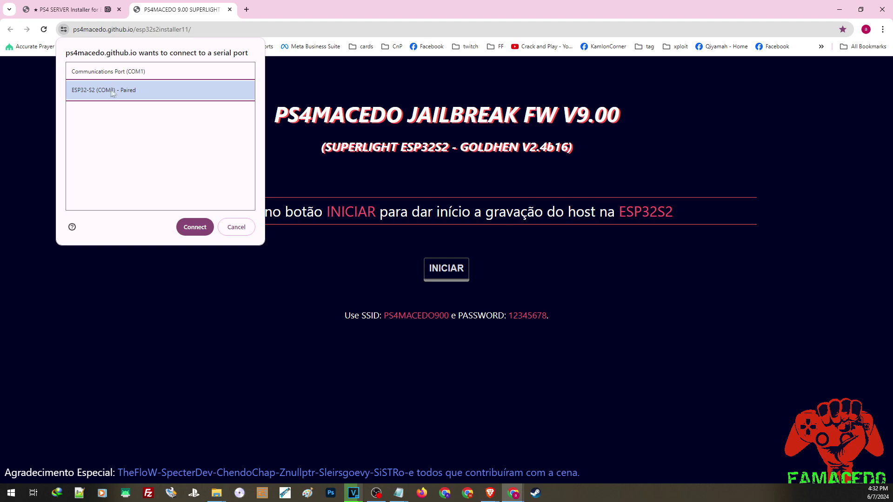
pyautogui.click(195, 227)
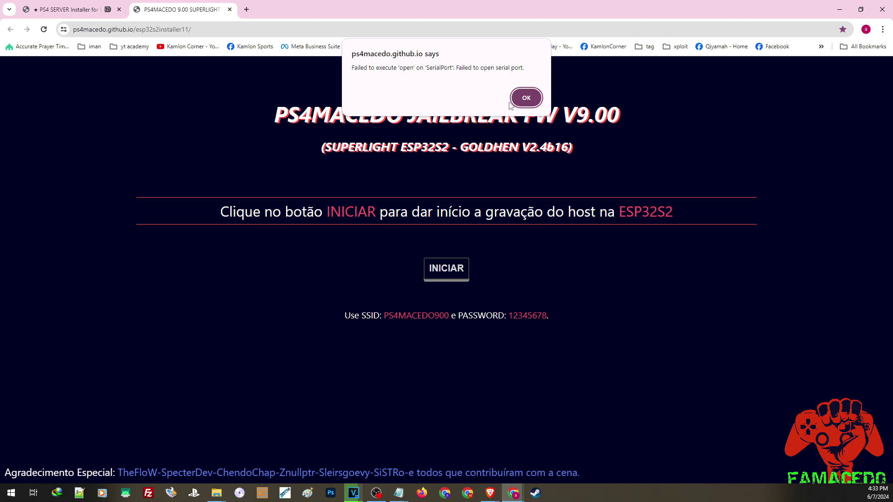
pyautogui.click(524, 99)
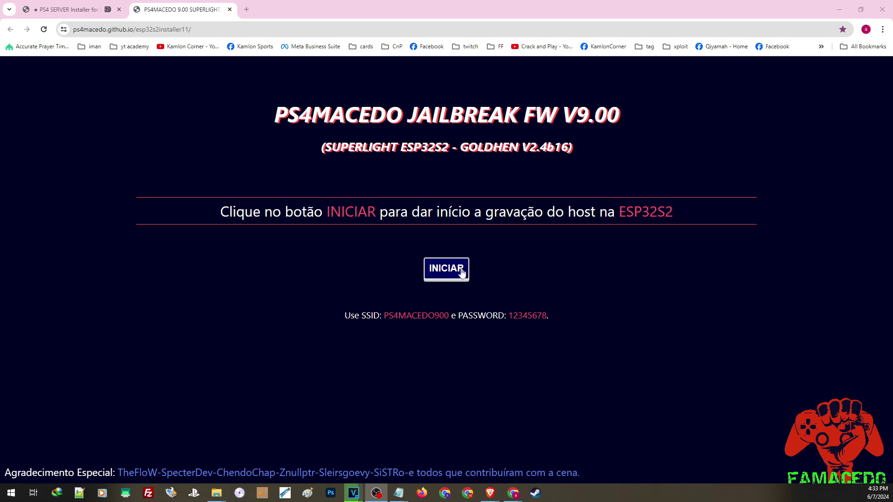
pyautogui.click(442, 271)
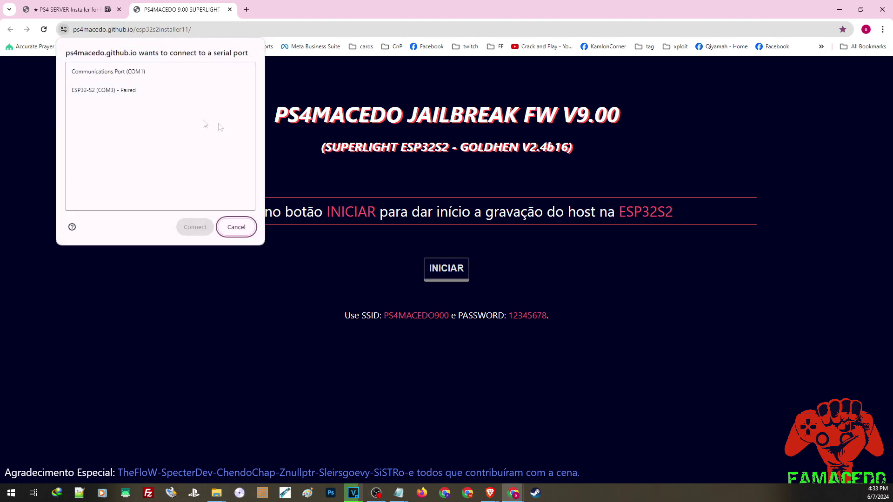
pyautogui.click(122, 92)
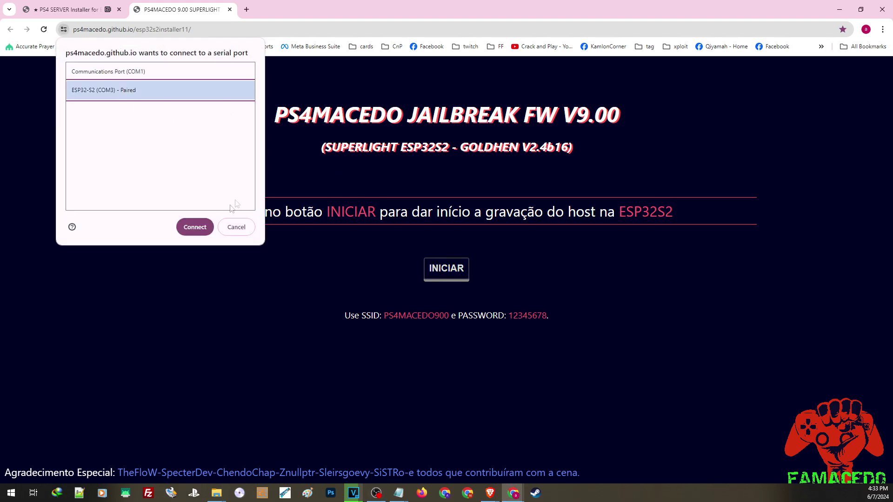
pyautogui.click(194, 227)
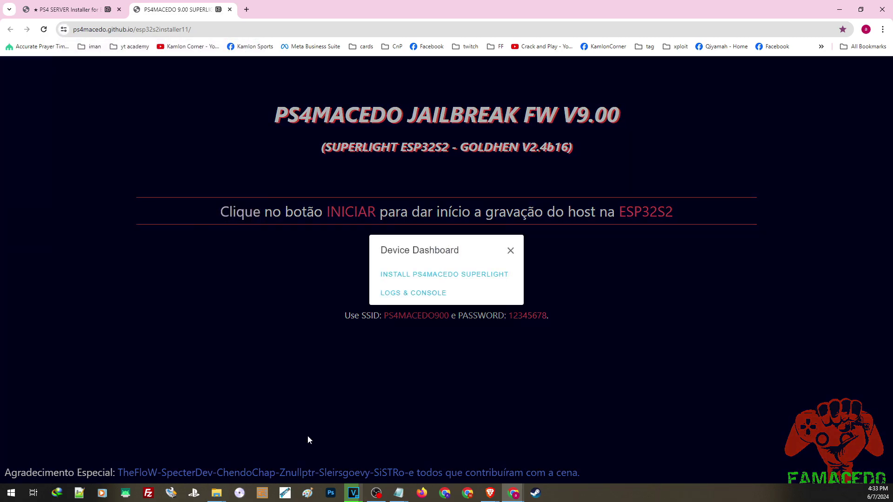
# Install PS4MACEDO SUPERLIGHT onto the ESP32-S2 and dismiss the Installation complete message
pyautogui.click(417, 275)
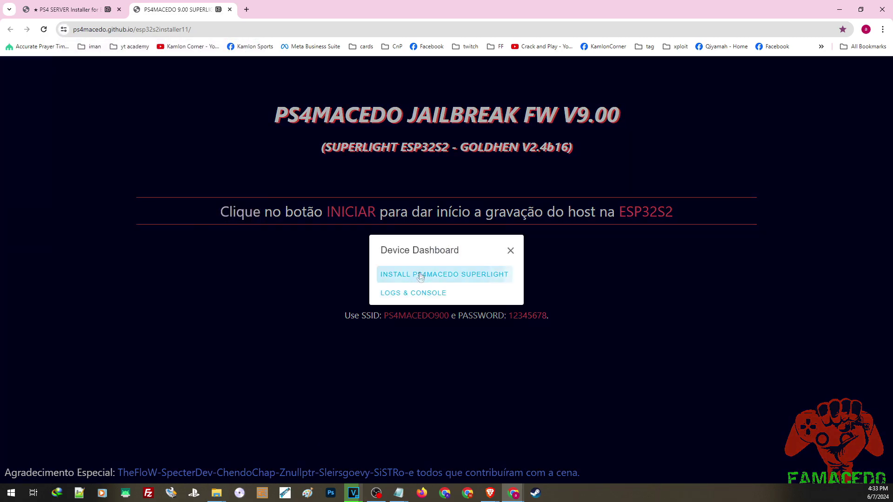
pyautogui.click(515, 312)
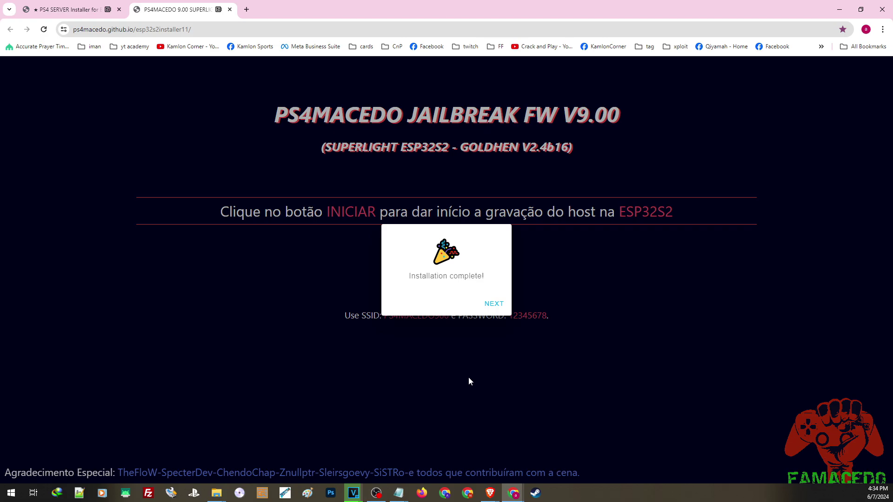
pyautogui.click(493, 307)
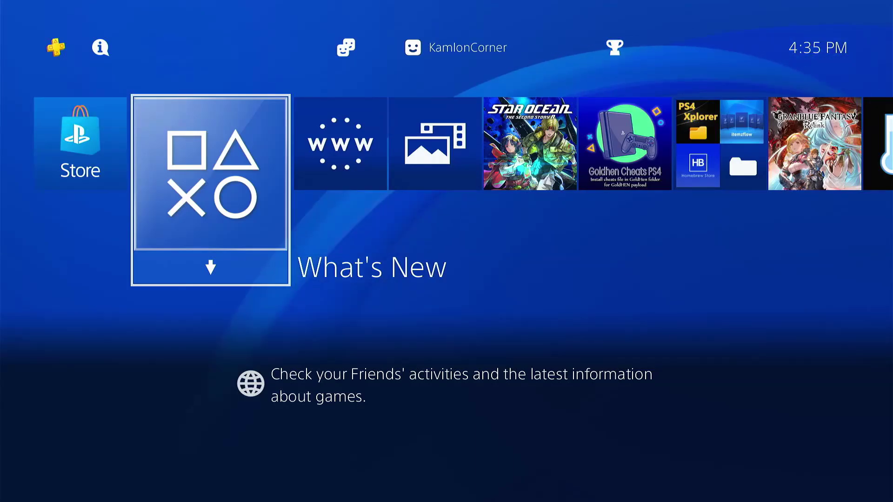
# Go to Settings > Network > Set Up Internet Connection and start a custom Wi-Fi setup
pyautogui.press('Up')
pyautogui.press('Right')
pyautogui.press('Right')
pyautogui.press('Right')
pyautogui.press('Right')
pyautogui.press('Right')
pyautogui.press('Right')
pyautogui.press('Right')
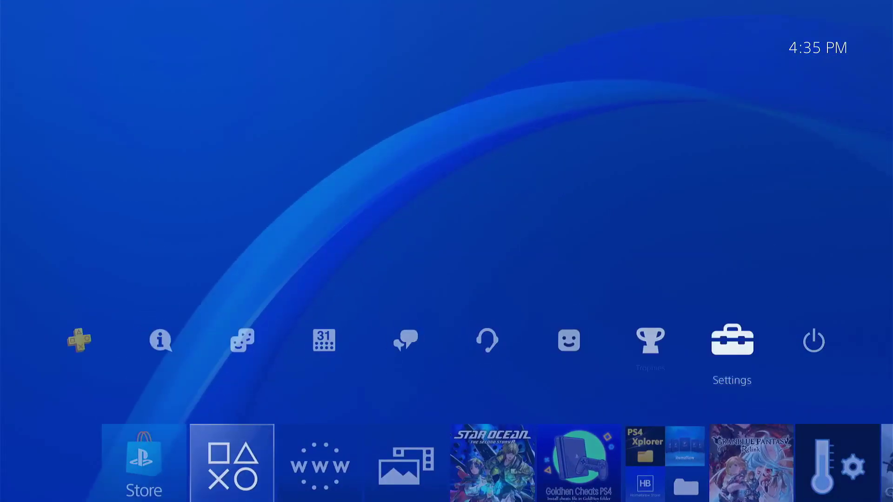
pyautogui.press('Return')
pyautogui.press('Down')
pyautogui.press('Down')
pyautogui.press('Down')
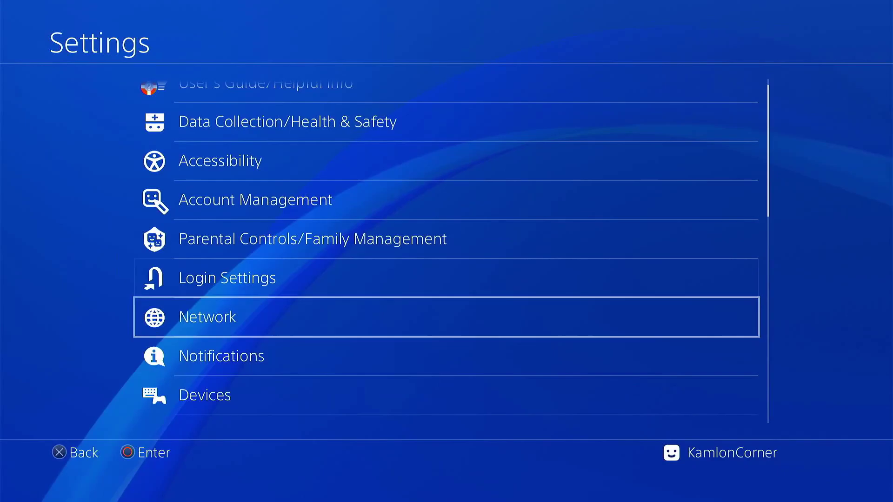
pyautogui.press('Return')
pyautogui.press('Down')
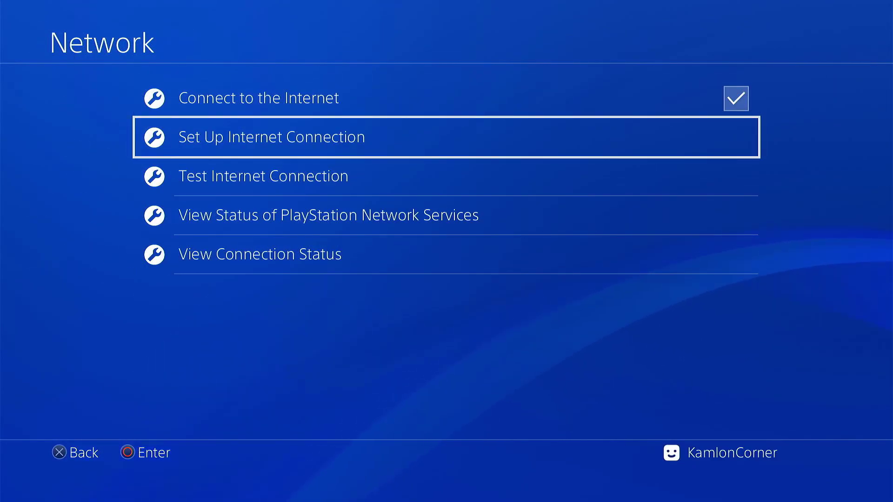
pyautogui.press('Return')
pyautogui.press('Up')
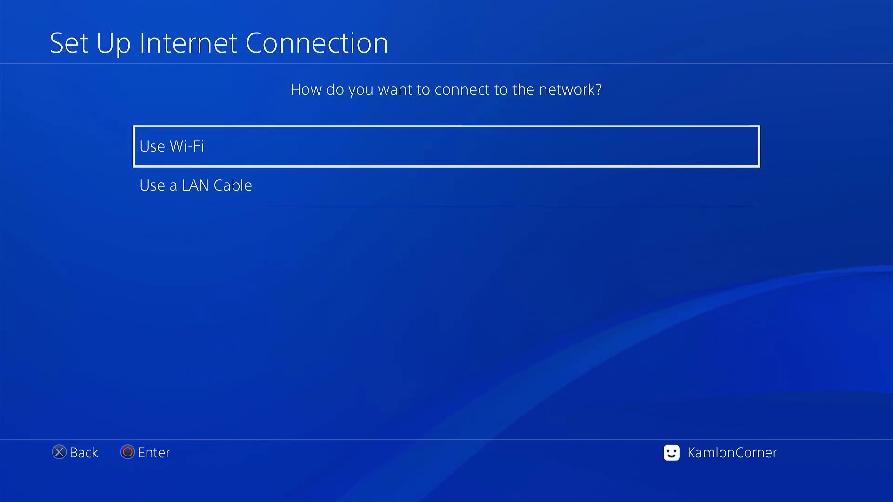
pyautogui.press('Return')
pyautogui.press('Down')
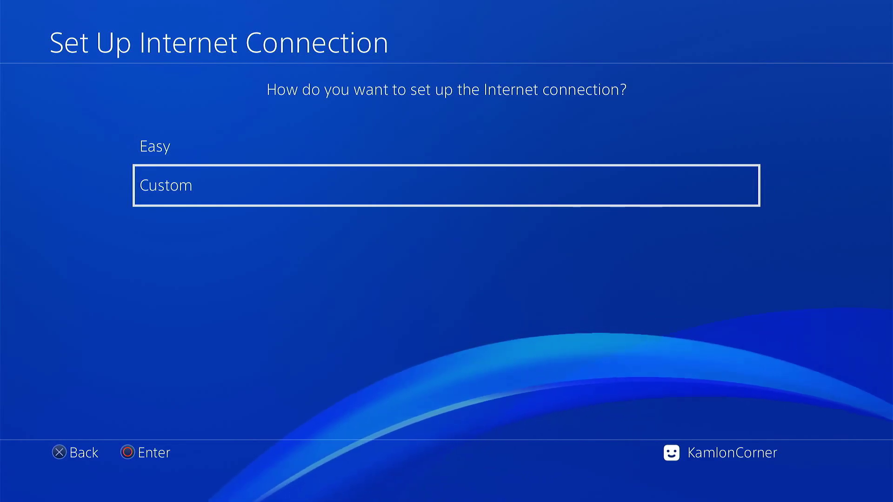
pyautogui.press('Return')
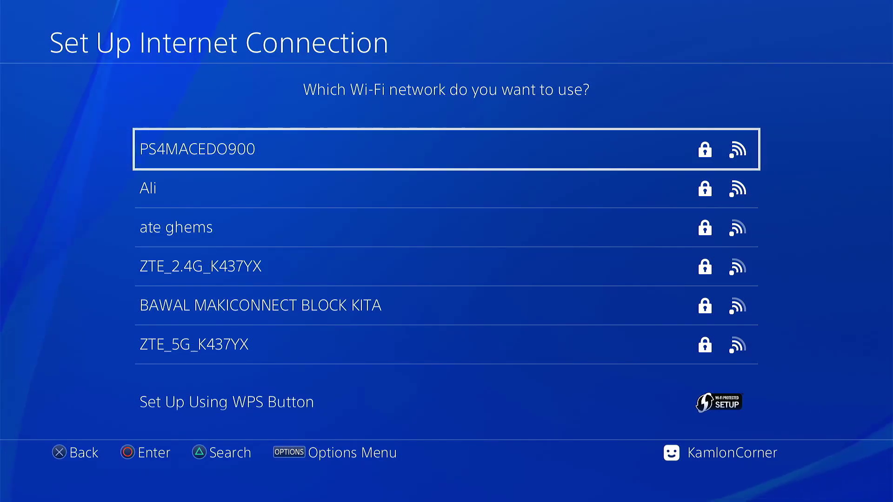
# Select the PS4MACEDO900 network and enter its Wi-Fi password on the on-screen keyboard
pyautogui.press('Return')
pyautogui.press('Up')
pyautogui.press('Up')
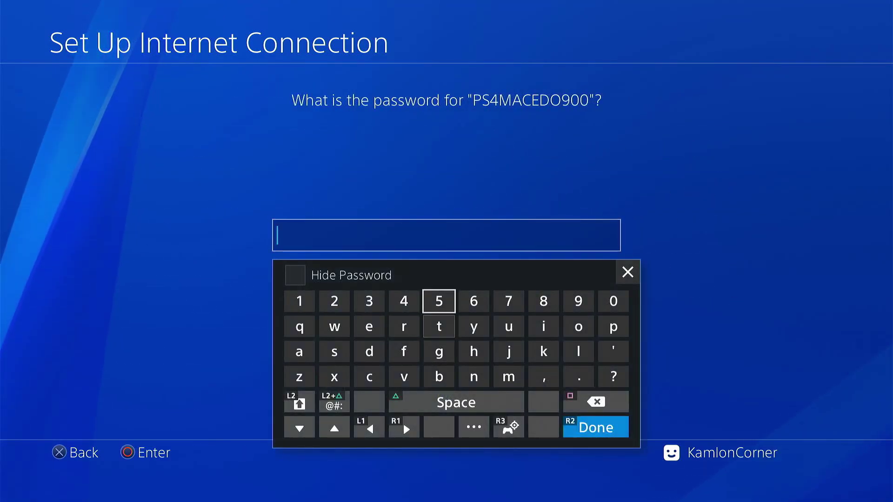
pyautogui.press('Left')
pyautogui.press('Left')
pyautogui.press('Left')
pyautogui.press('Left')
pyautogui.press('Return')
pyautogui.press('Right')
pyautogui.press('Return')
pyautogui.press('Right')
pyautogui.press('Return')
pyautogui.press('Right')
pyautogui.press('Return')
pyautogui.press('Right')
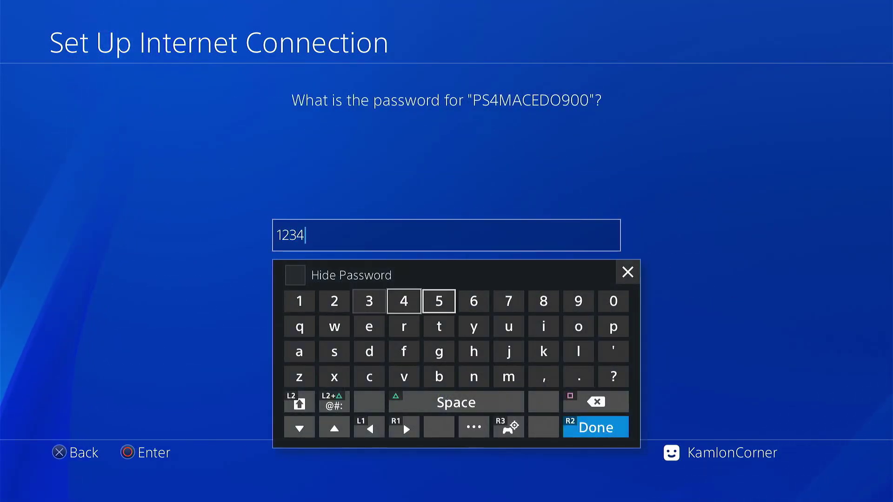
pyautogui.press('Return')
pyautogui.press('Right')
pyautogui.press('Return')
pyautogui.press('Right')
pyautogui.press('Return')
pyautogui.press('Right')
pyautogui.press('Return')
pyautogui.press('Escape')
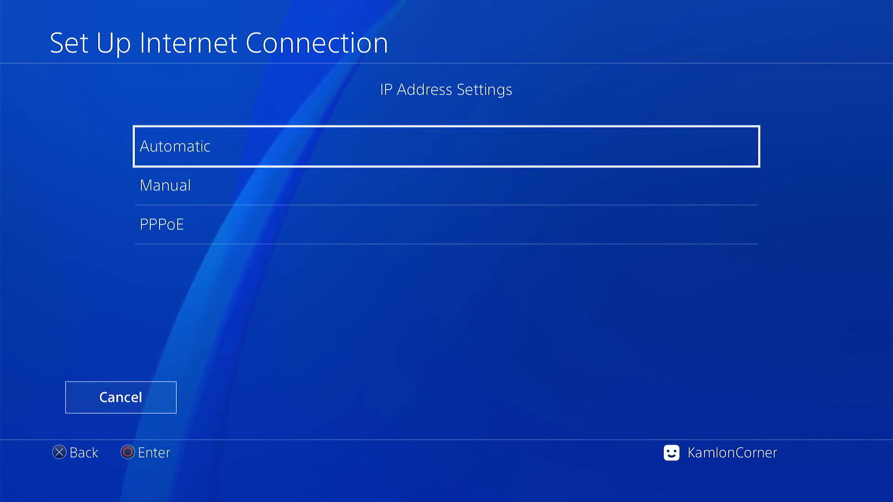
# Choose Automatic IP, no DHCP host name, Automatic DNS and MTU, no proxy, then exit
pyautogui.press('Return')
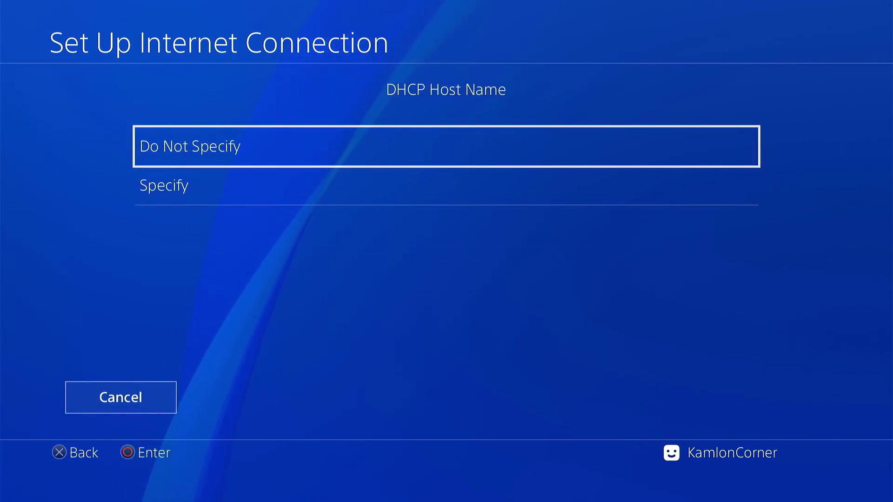
pyautogui.press('Return')
pyautogui.press('Down')
pyautogui.press('Up')
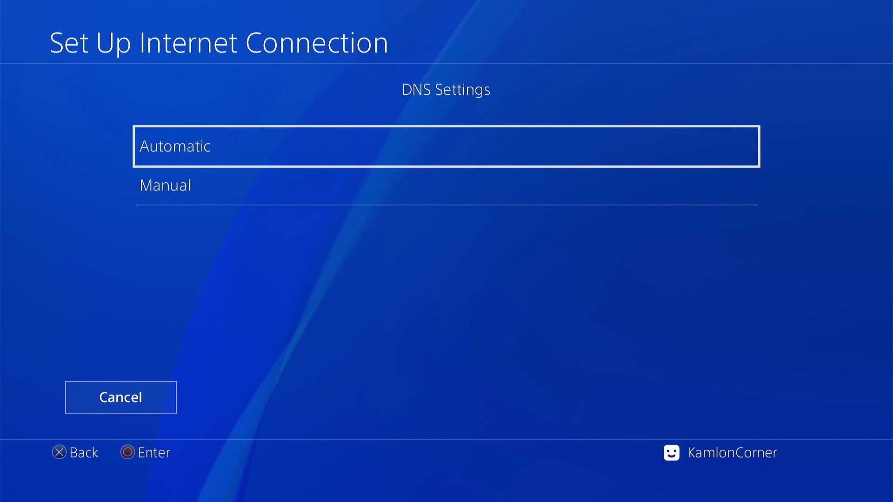
pyautogui.press('Return')
pyautogui.press('Return')
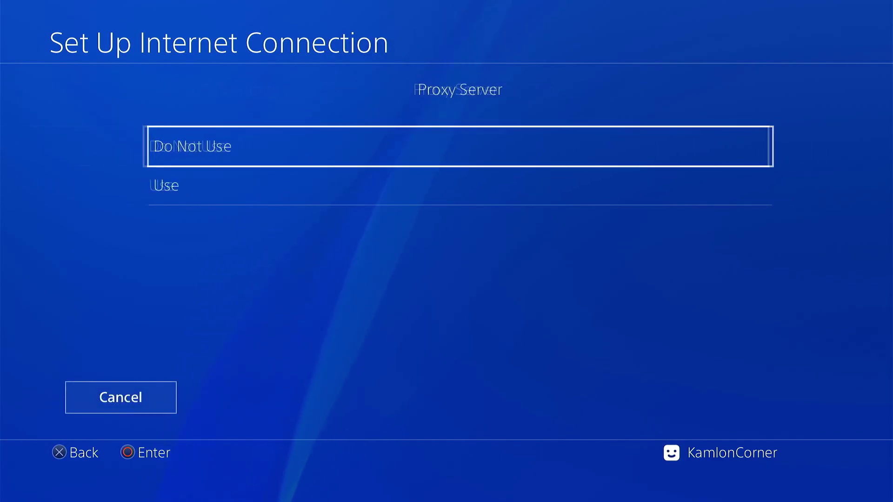
pyautogui.press('Return')
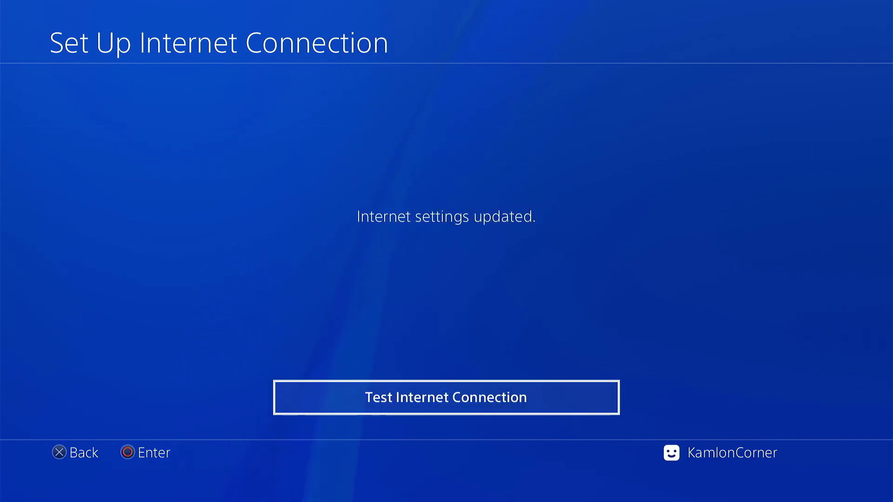
pyautogui.press('Escape')
pyautogui.press('Escape')
pyautogui.press('Escape')
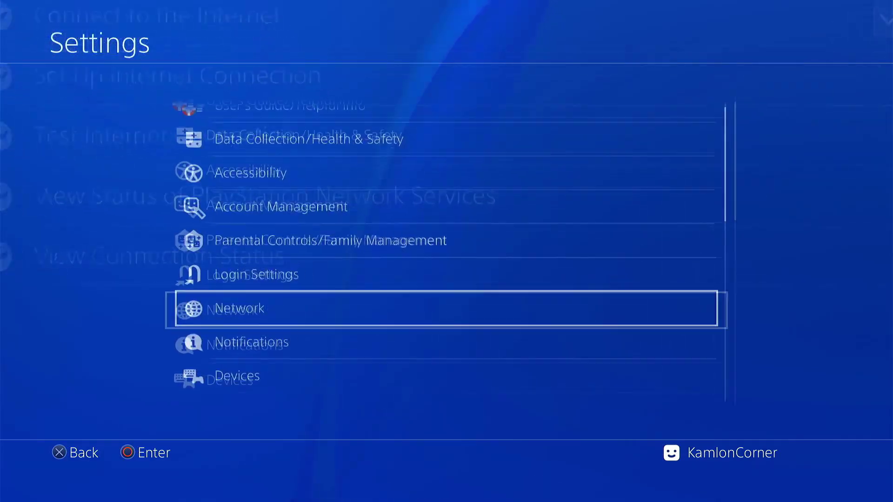
# Launch the Internet Browser, close the open window and delete all Frequently Used Pages
pyautogui.press('Escape')
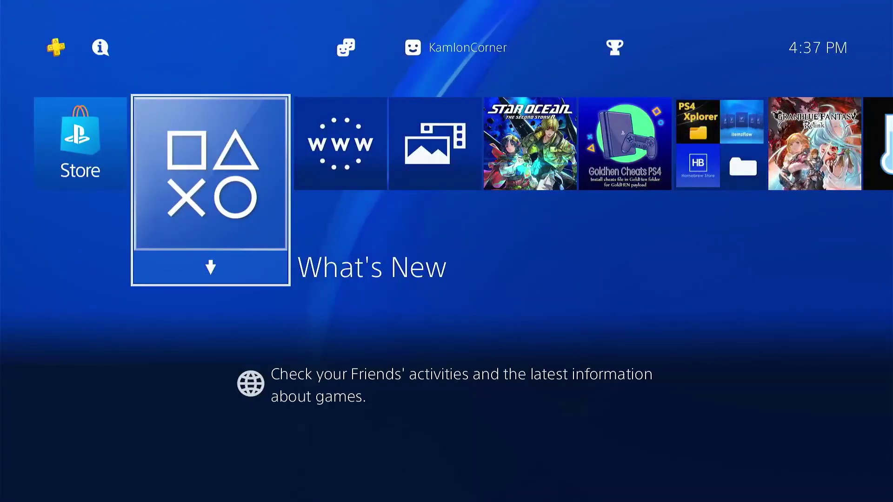
pyautogui.press('Right')
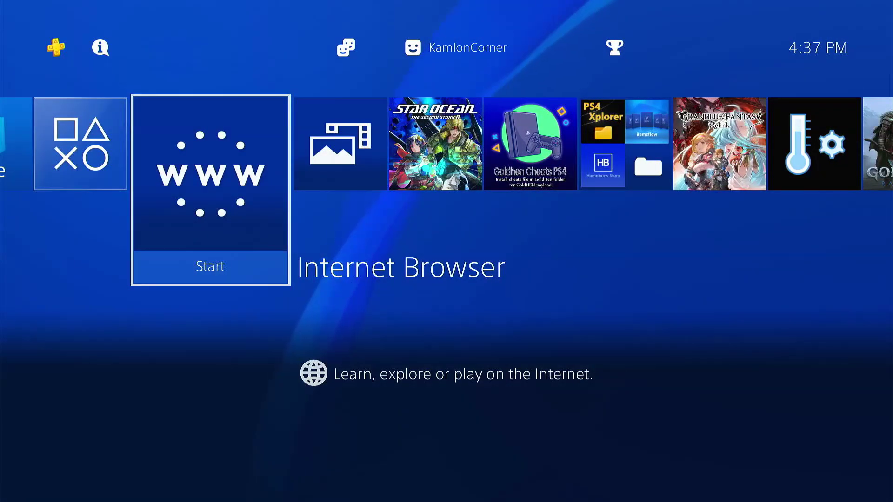
pyautogui.press('Return')
pyautogui.press('F2')
pyautogui.press('Down')
pyautogui.press('Down')
pyautogui.press('Down')
pyautogui.press('Down')
pyautogui.press('Down')
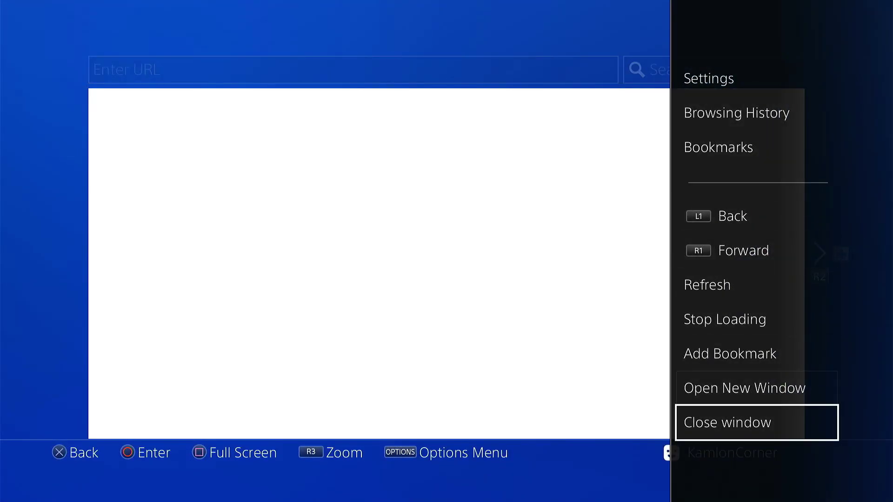
pyautogui.press('Return')
pyautogui.press('F2')
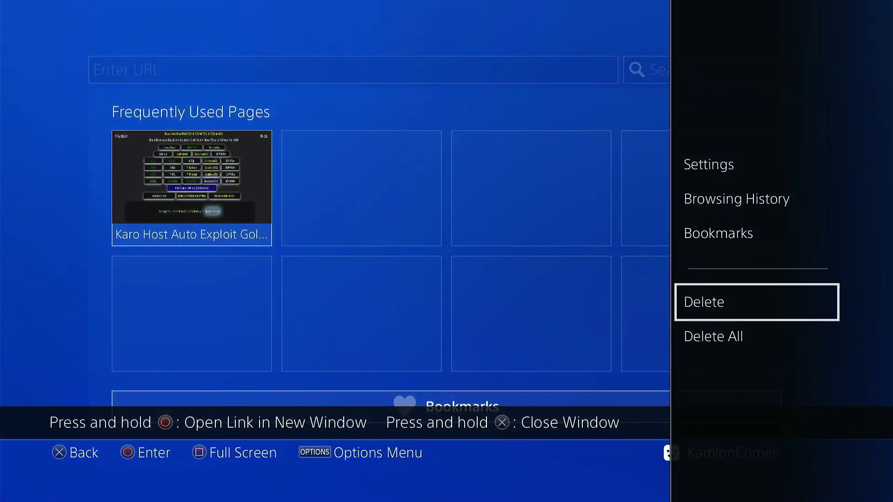
pyautogui.press('Down')
pyautogui.press('Return')
pyautogui.press('Return')
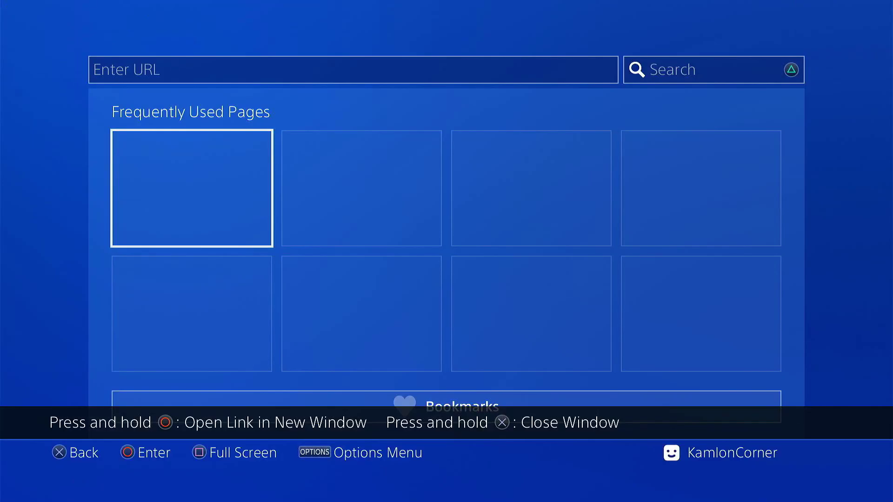
# In browser Settings, delete cookies and clear website data, then return to the start page
pyautogui.press('F2')
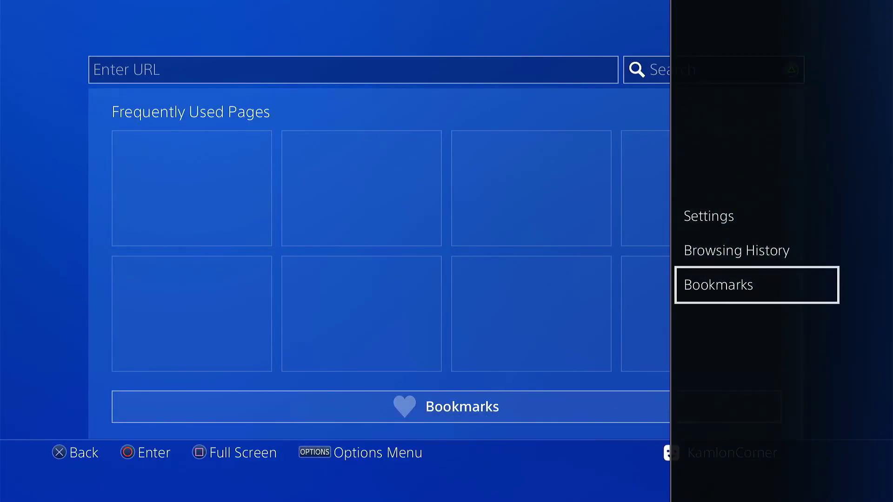
pyautogui.press('Up')
pyautogui.press('Up')
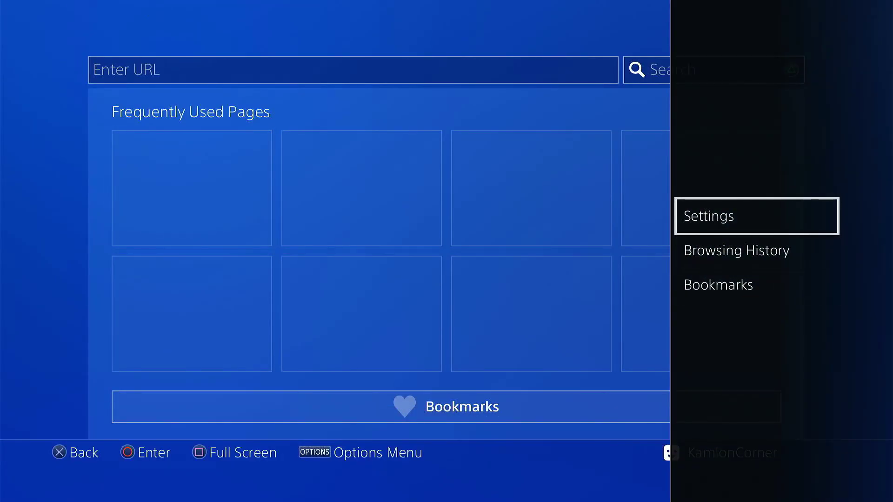
pyautogui.press('Return')
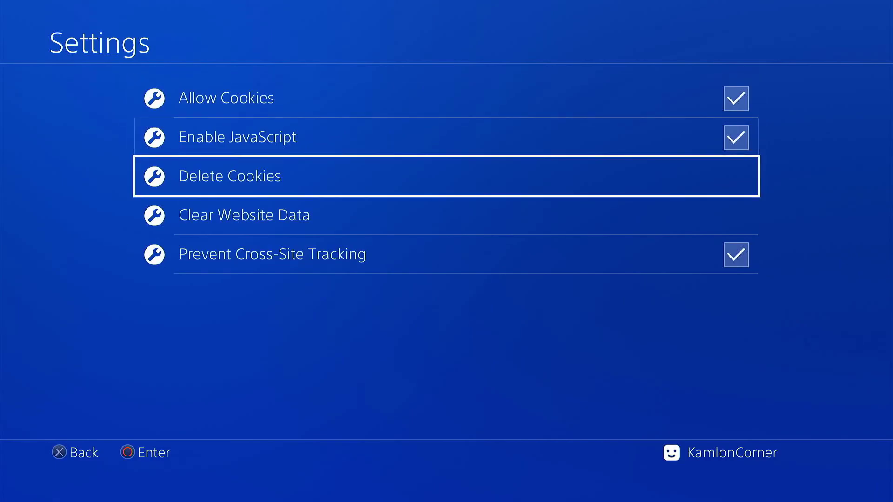
pyautogui.press('Return')
pyautogui.press('Return')
pyautogui.press('Down')
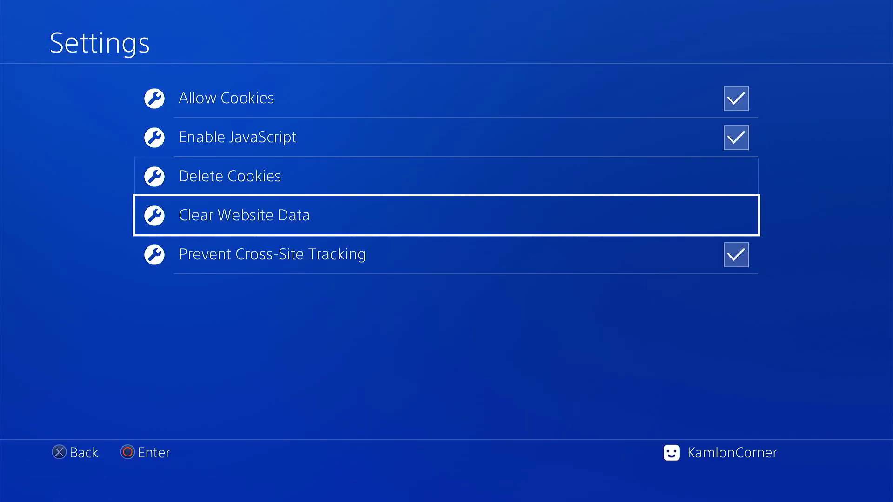
pyautogui.press('Return')
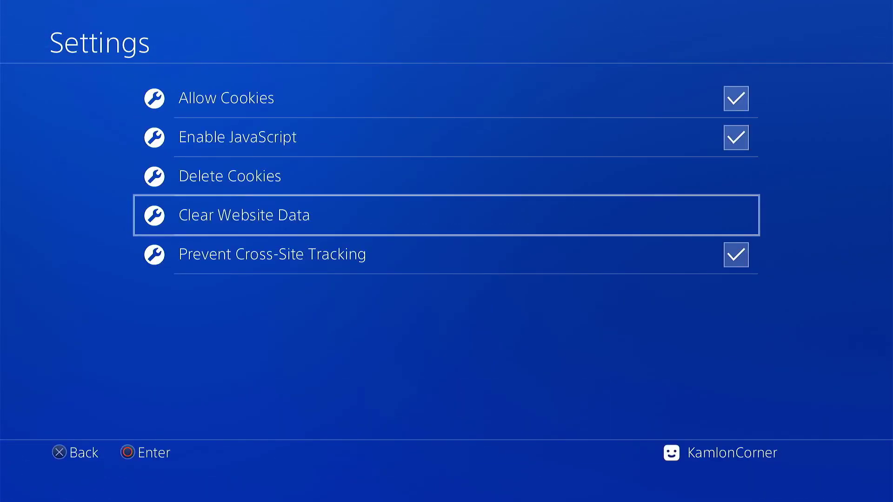
pyautogui.press('Return')
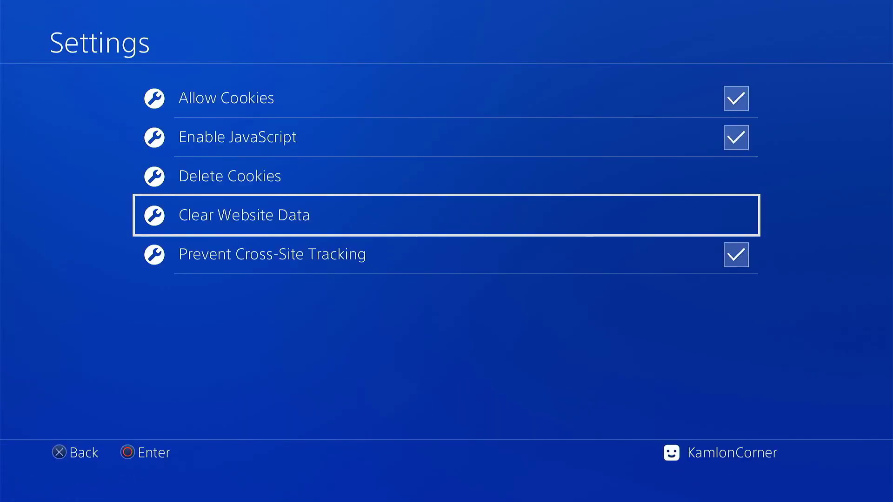
pyautogui.press('Escape')
pyautogui.press('Up')
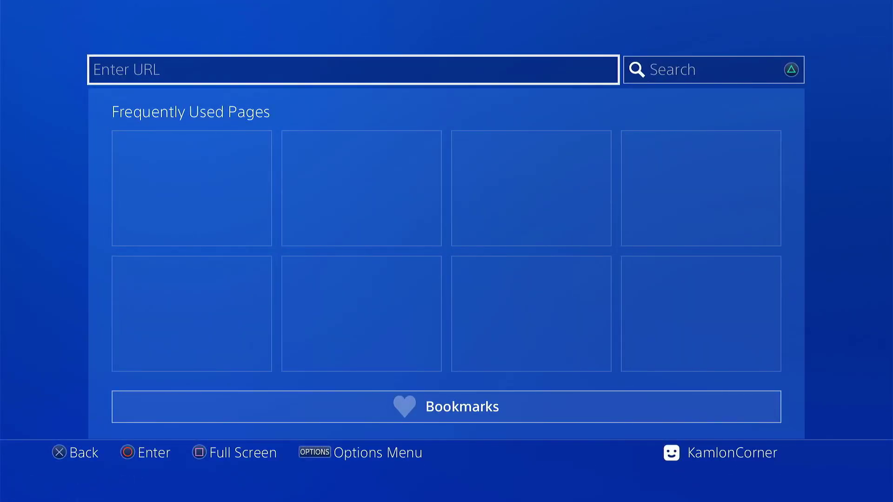
pyautogui.press('Return')
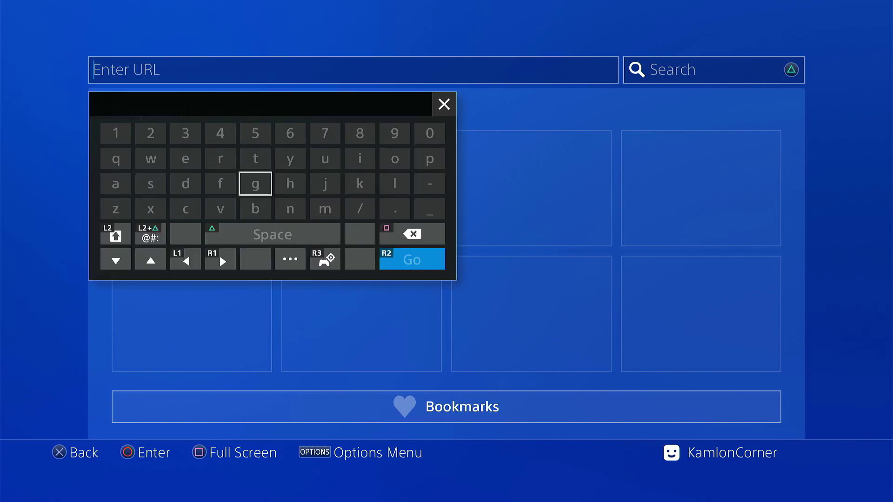
pyautogui.press('Right')
pyautogui.write('h')
pyautogui.press('Up')
pyautogui.press('Up')
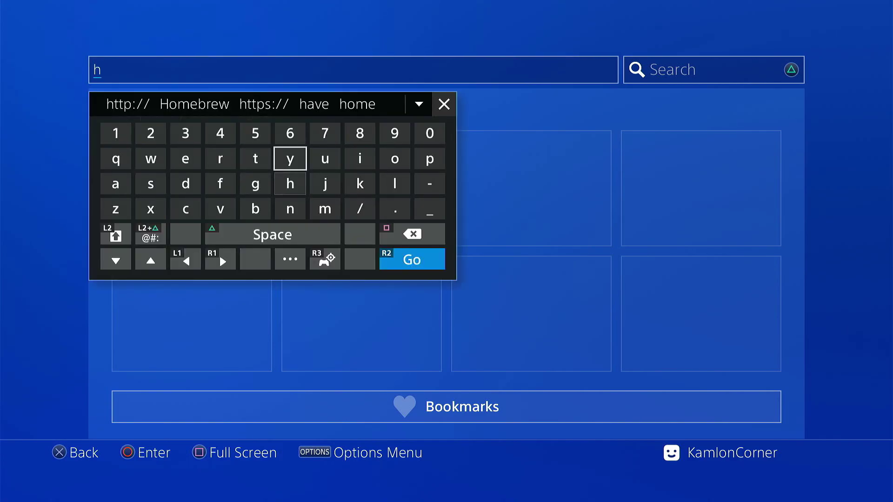
pyautogui.press('Left')
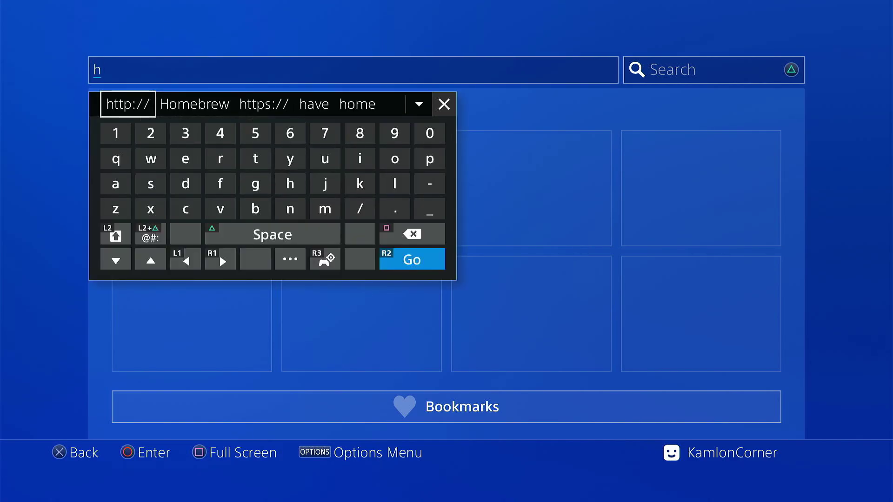
pyautogui.press('Return')
pyautogui.press('Up')
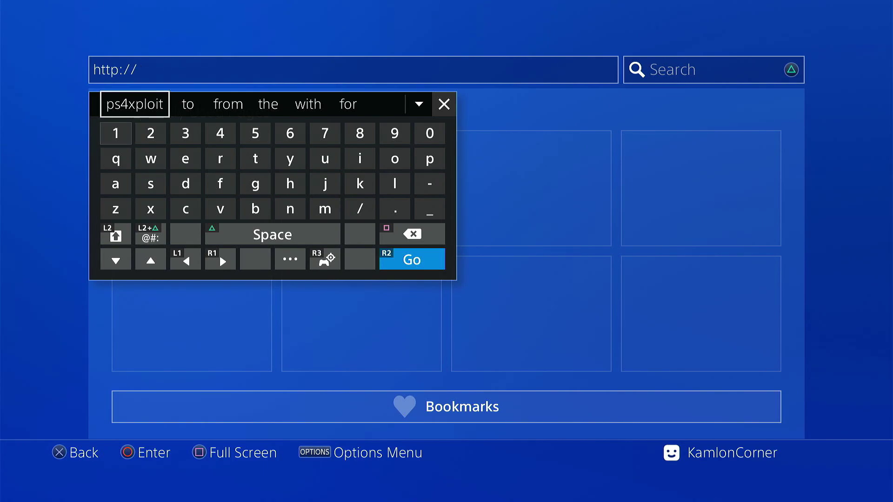
pyautogui.press('Return')
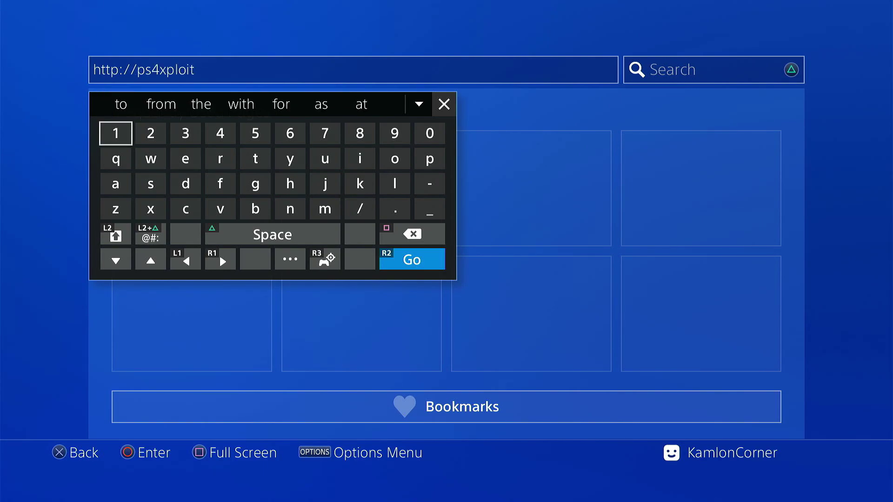
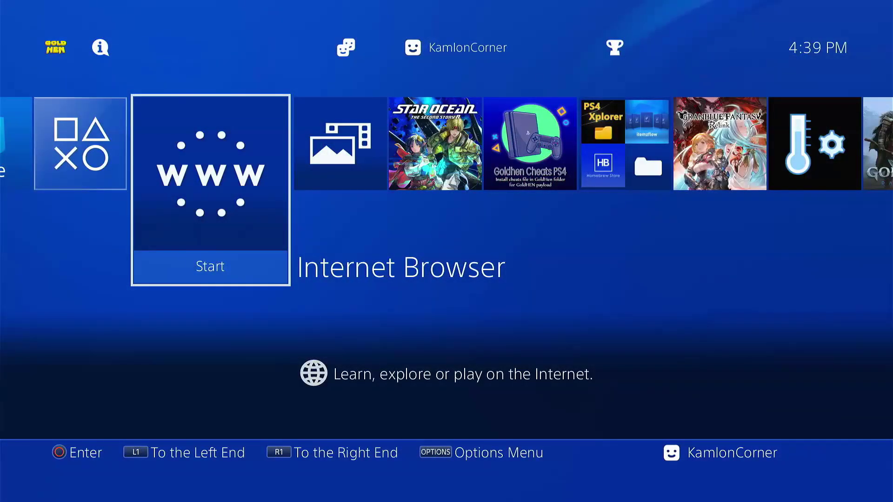
# Move the home-screen selection right from Internet Browser onto STAR OCEAN THE SECOND STORY R
pyautogui.press('Right')
pyautogui.press('Right')
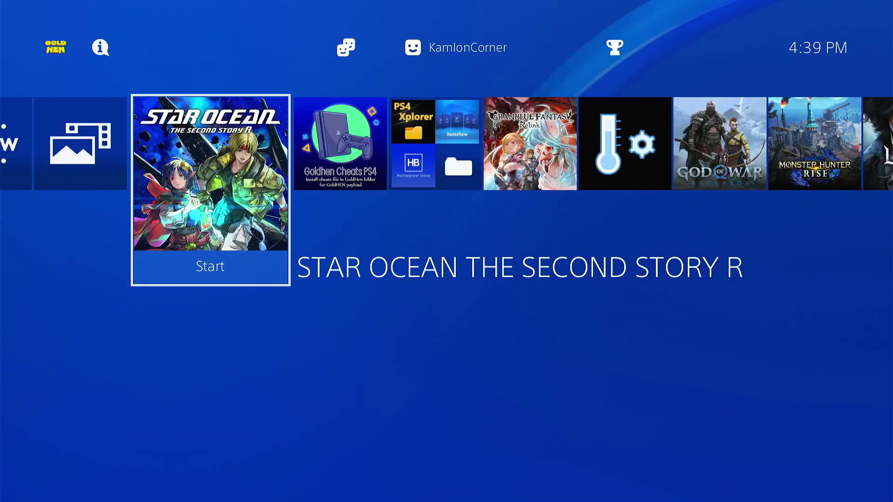